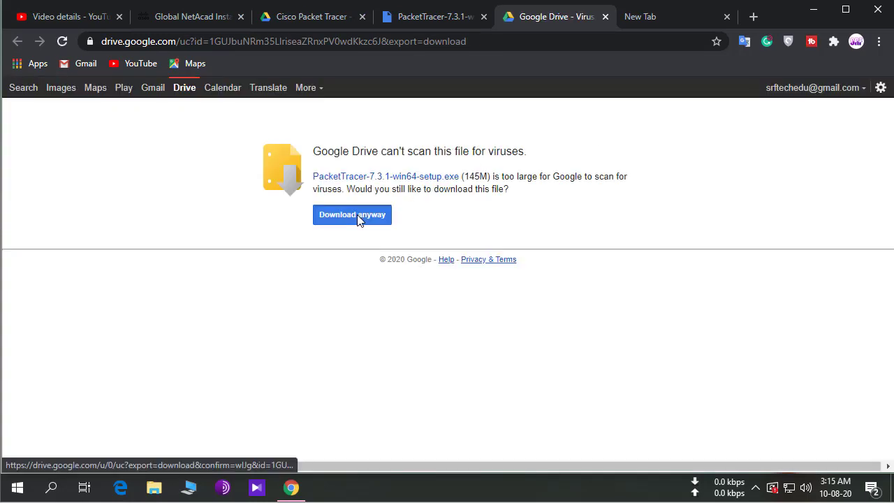
# Download the 145M Packet Tracer setup from Google Drive anyway, then switch to the NetAcad download page
pyautogui.click(359, 217)
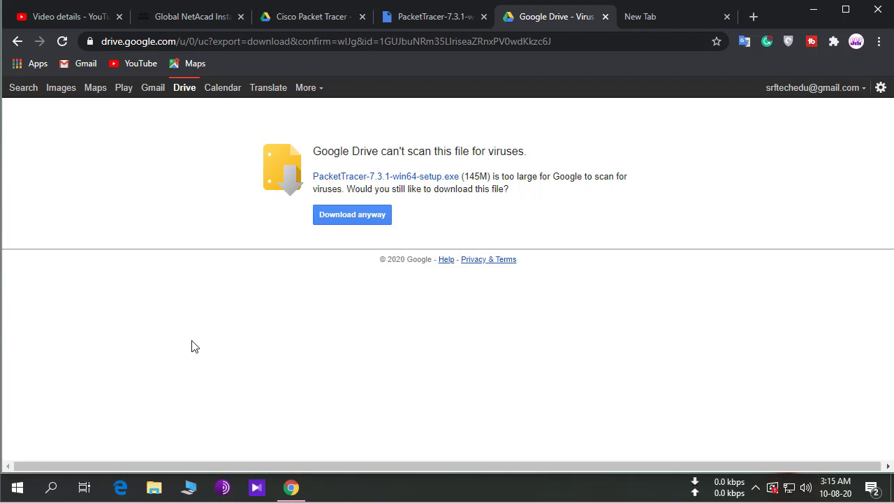
pyautogui.click(343, 220)
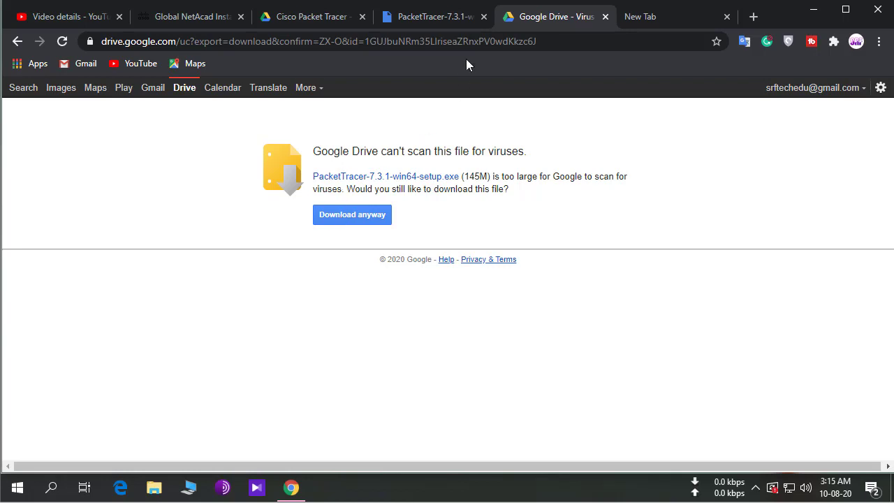
pyautogui.click(193, 23)
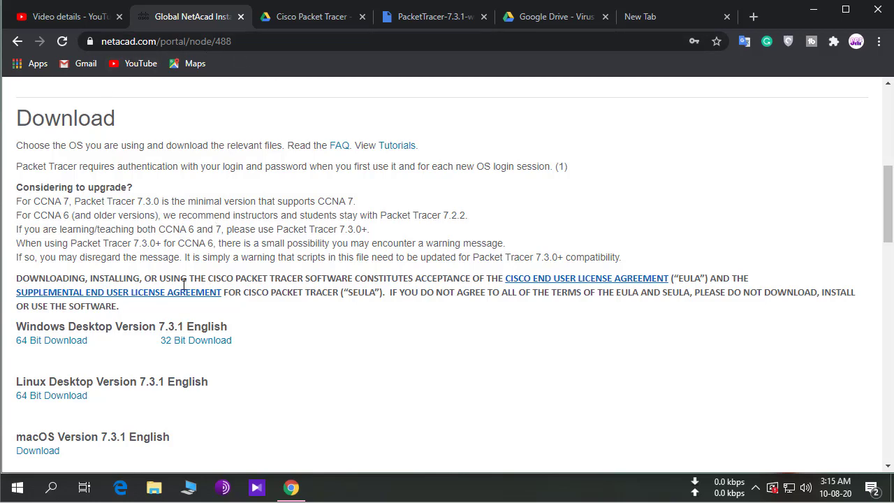
pyautogui.scroll(1, 344, 294)
pyautogui.scroll(-2, 343, 299)
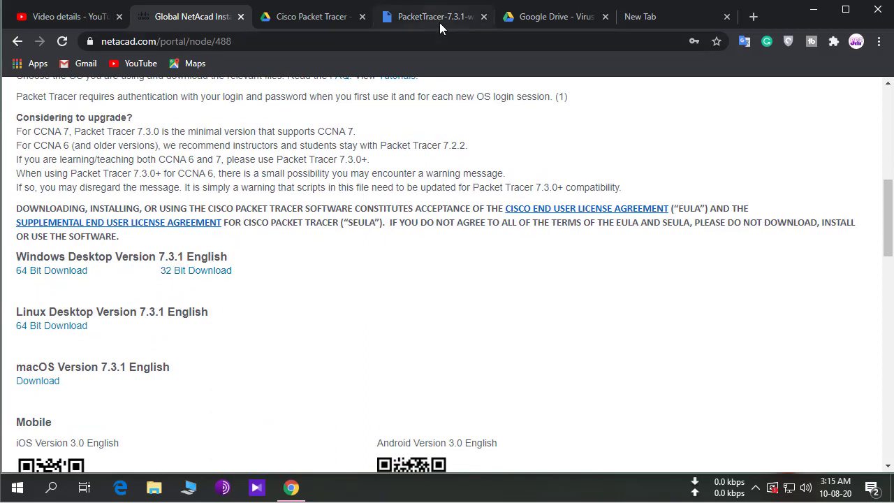
# Restart the Packet Tracer setup download from the Drive tab, cancel it, and minimise Chrome
pyautogui.click(546, 19)
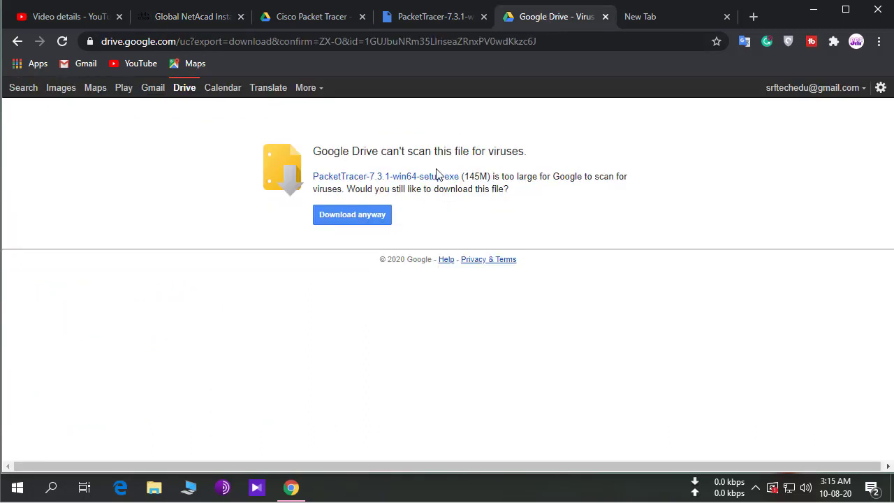
pyautogui.click(371, 218)
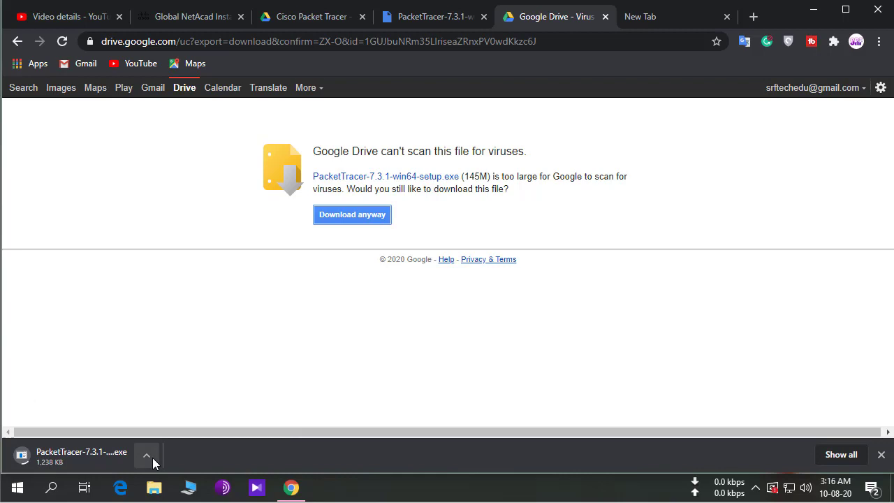
pyautogui.click(152, 457)
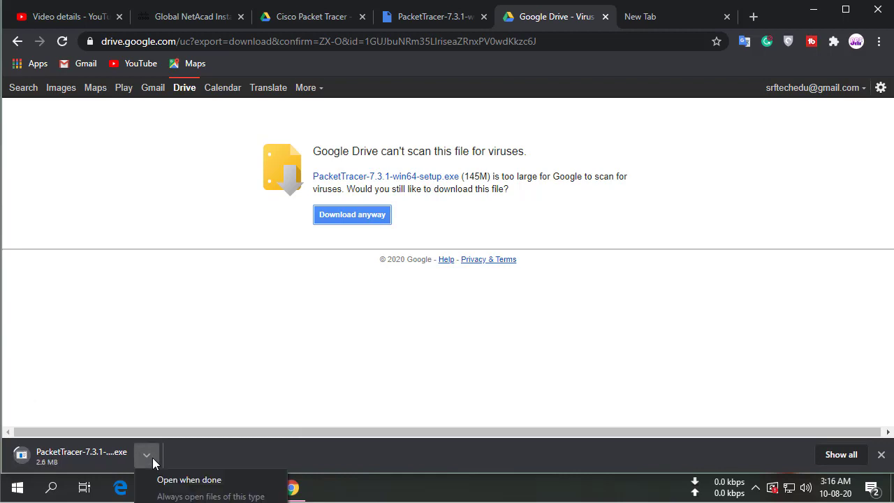
pyautogui.click(189, 500)
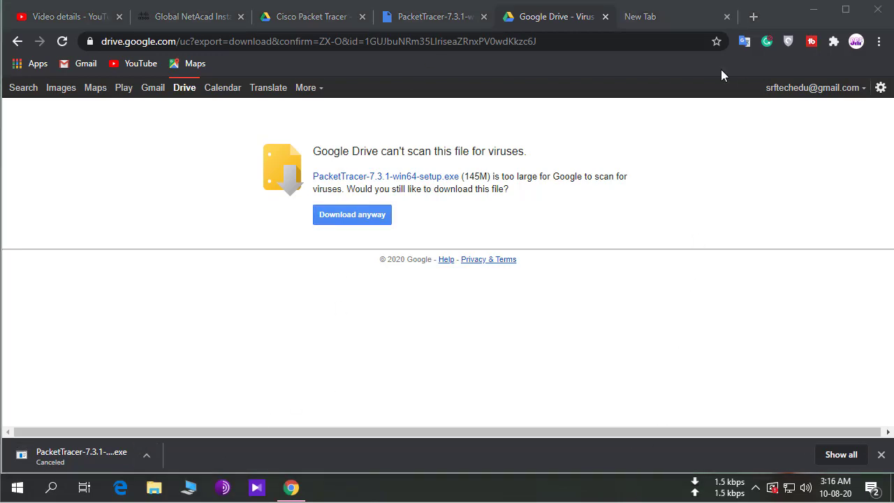
pyautogui.click(812, 10)
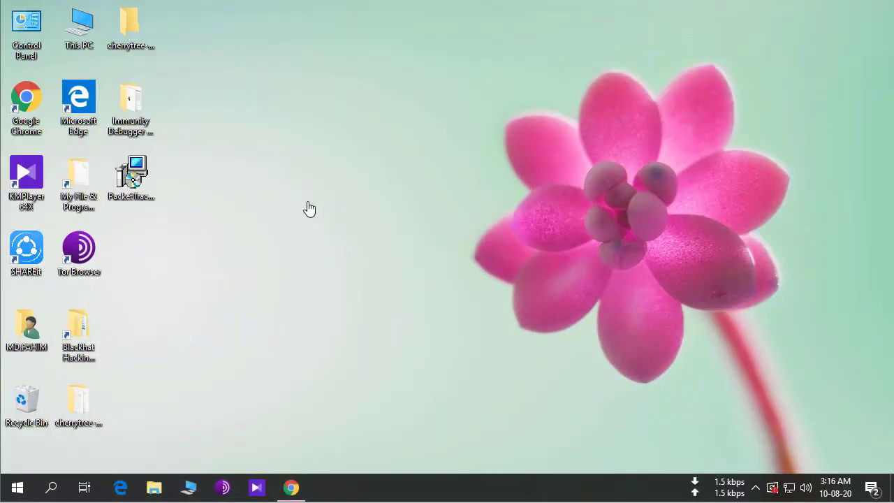
# Run the PacketTracer setup file from the desktop and approve the User Account Control prompt
pyautogui.click(133, 179)
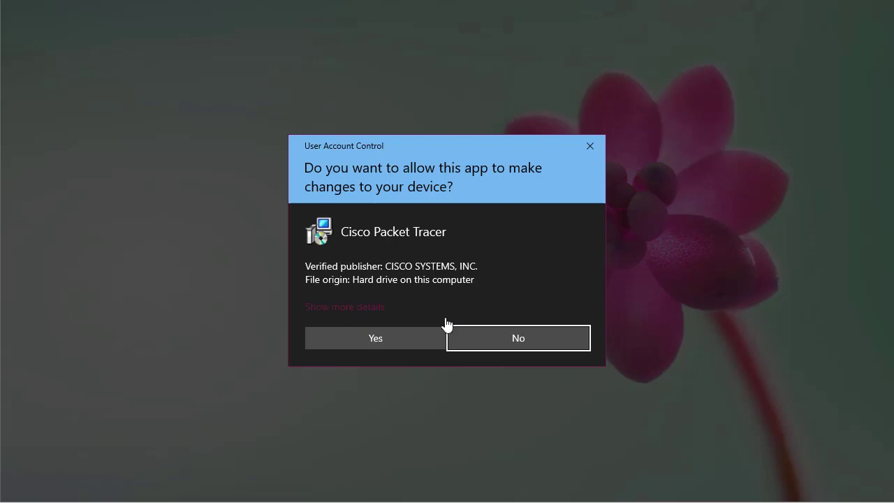
pyautogui.click(354, 343)
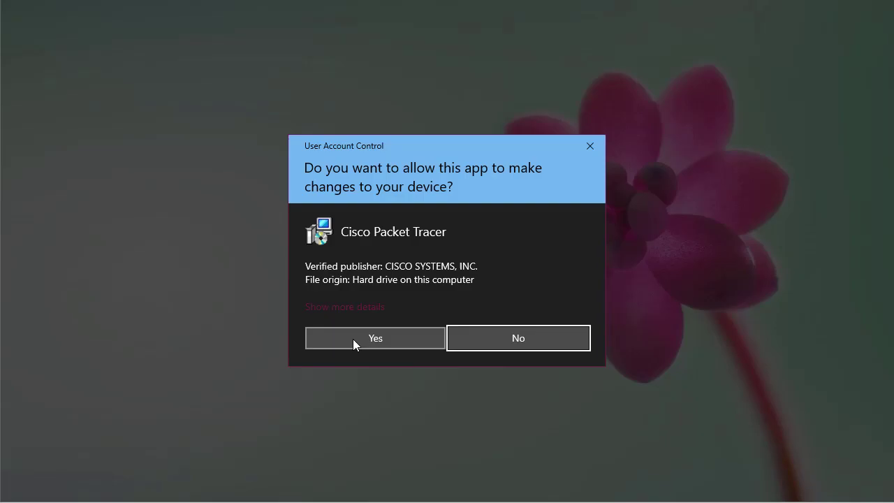
pyautogui.click(353, 341)
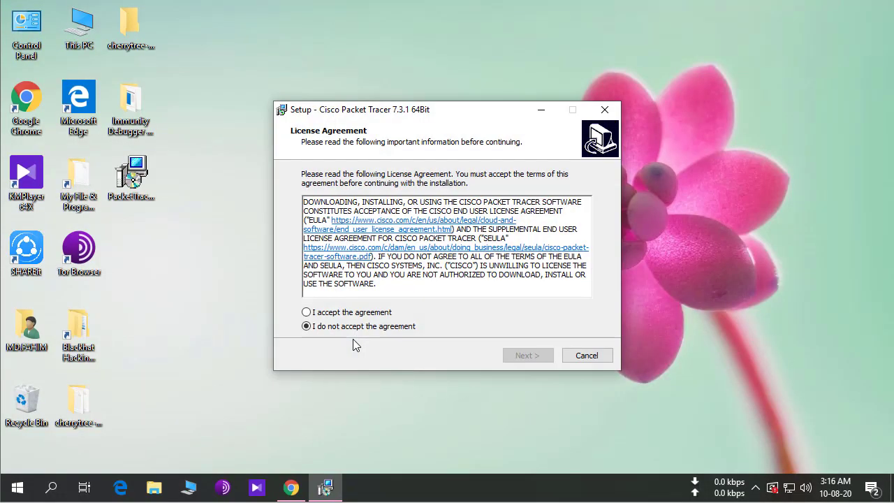
# Accept the licence agreement and review the default install folder, keeping it unchanged
pyautogui.click(311, 314)
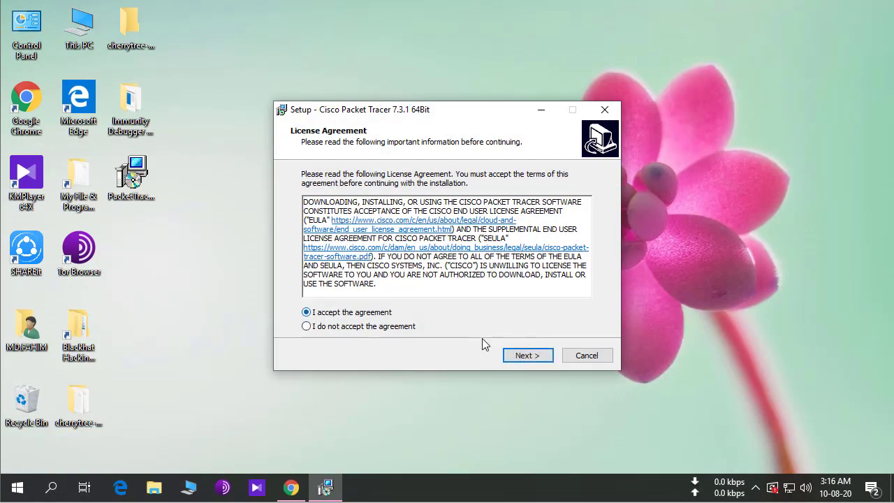
pyautogui.click(523, 359)
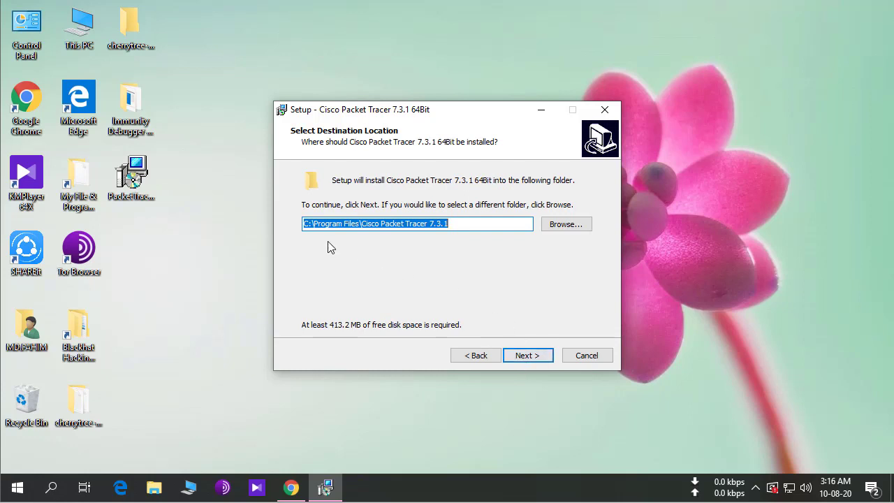
pyautogui.click(462, 224)
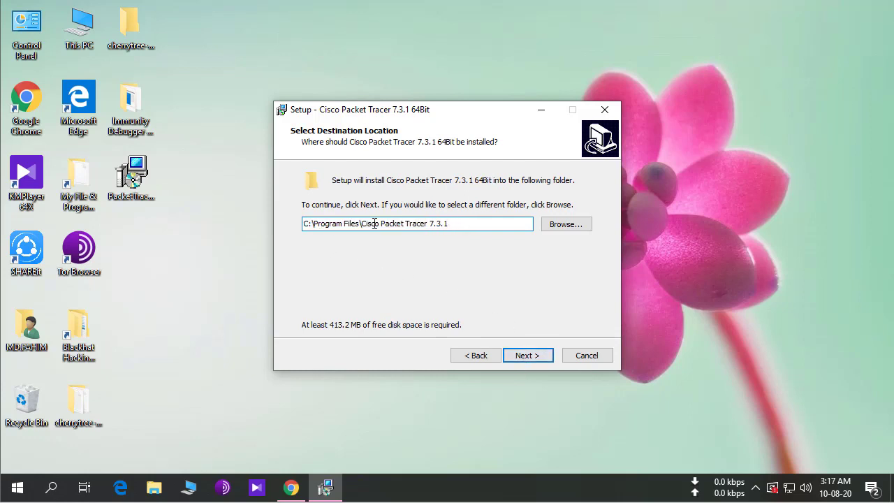
pyautogui.click(555, 227)
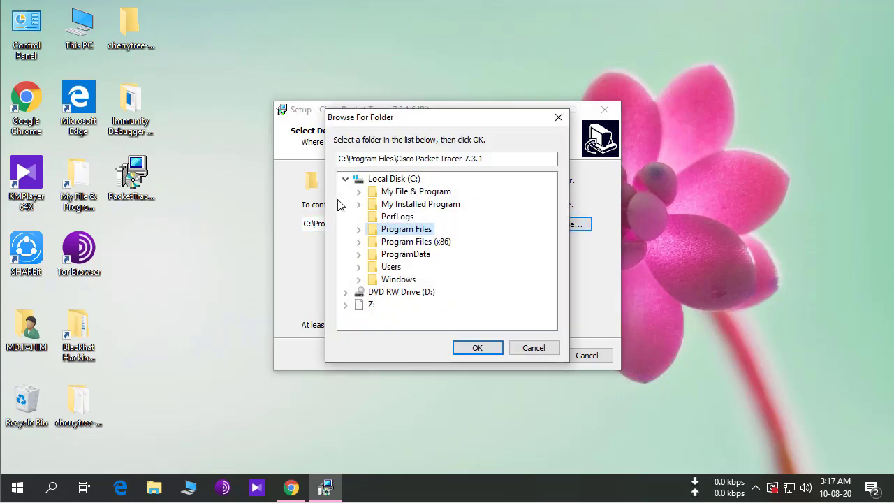
pyautogui.click(559, 117)
pyautogui.click(477, 221)
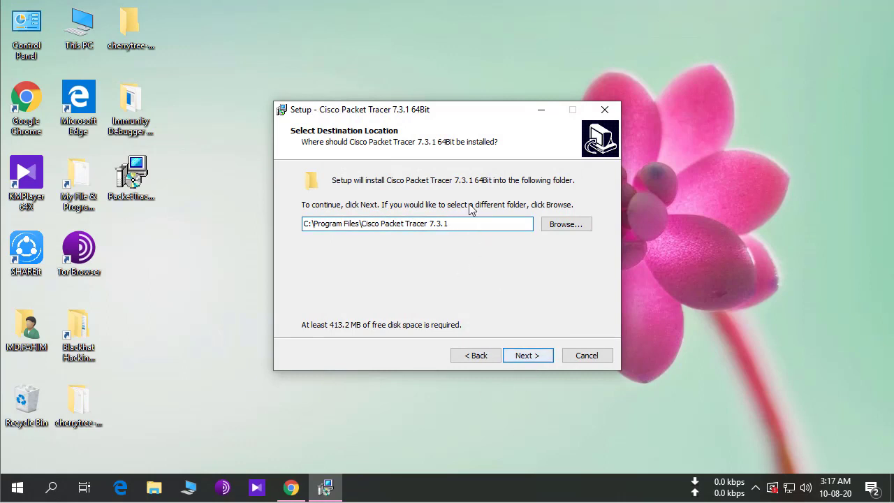
# Keep C:\Program Files\Cisco Packet Tracer 7.3.1, the default Start Menu folder and desktop shortcut, then install
pyautogui.click(527, 356)
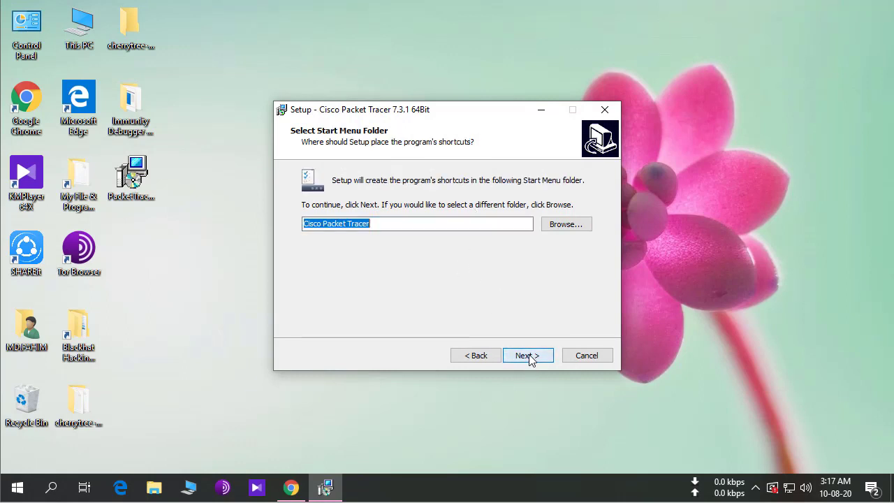
pyautogui.click(526, 356)
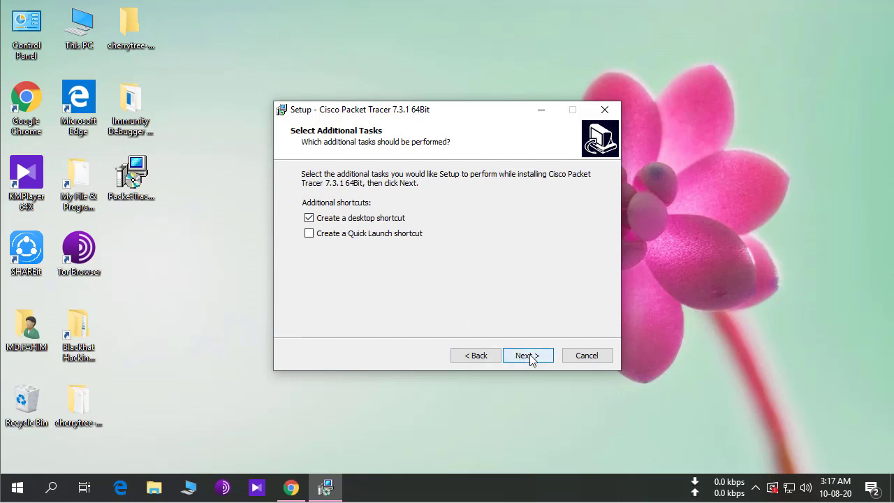
pyautogui.click(532, 359)
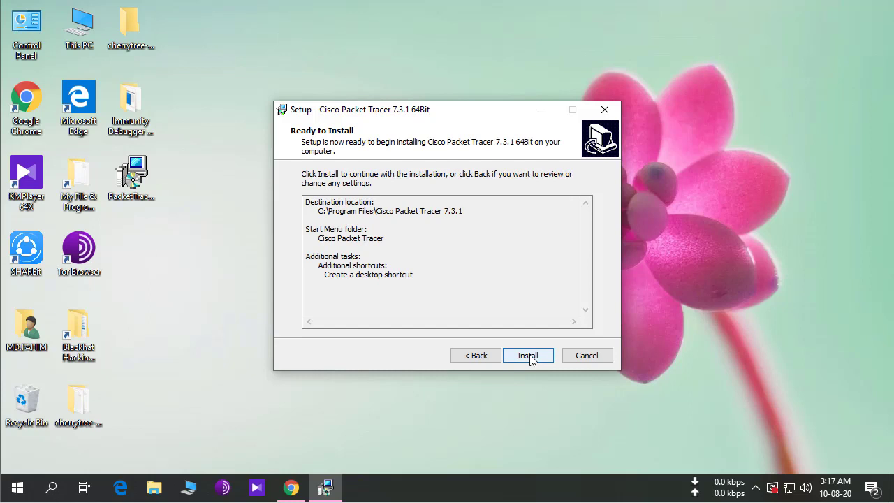
pyautogui.click(529, 356)
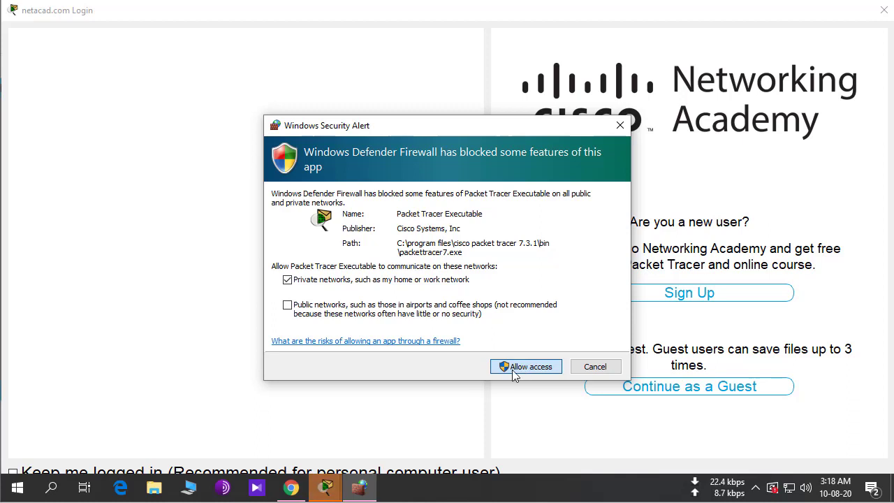
# Allow Packet Tracer on private networks, close the netacad.com login, and acknowledge Authentication Failed
pyautogui.click(516, 366)
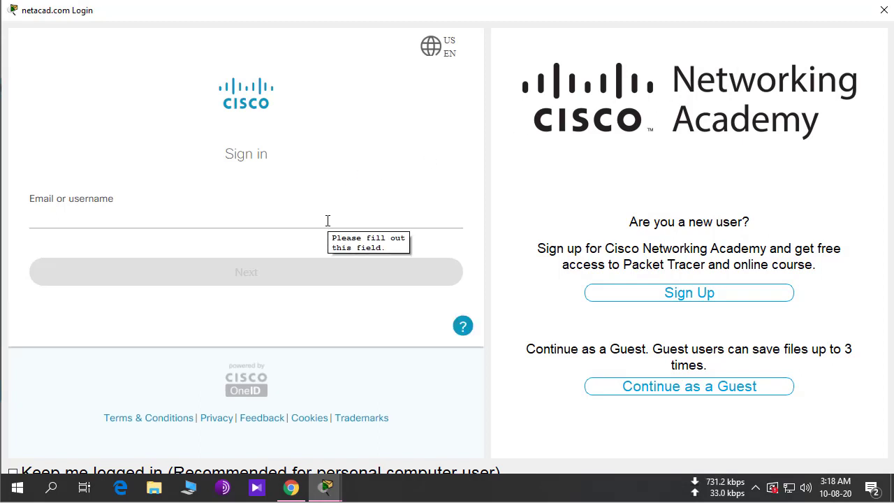
pyautogui.click(884, 14)
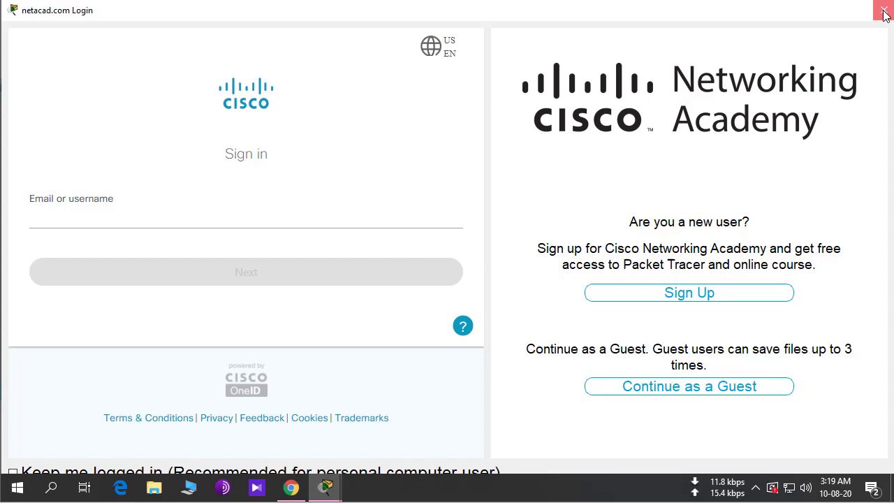
pyautogui.click(560, 254)
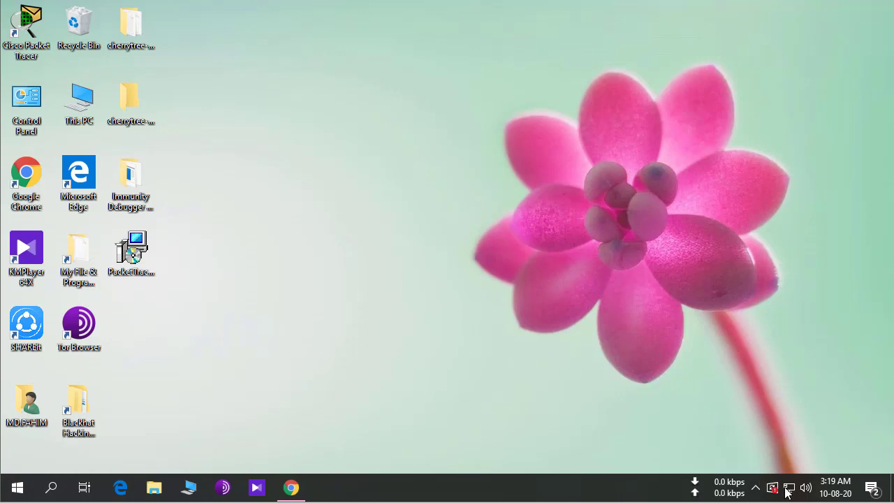
# Relaunch Cisco Packet Tracer from its desktop shortcut
pyautogui.moveTo(784, 493)
pyautogui.doubleClick(28, 21)
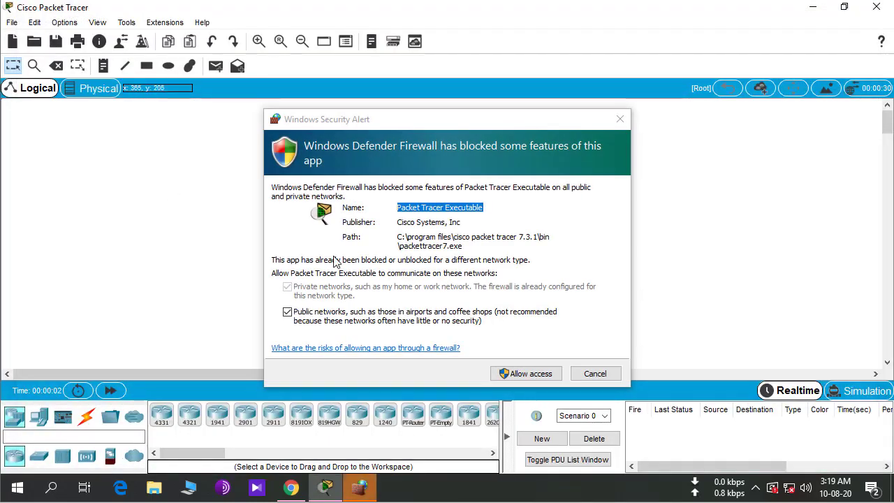
# Grant Packet Tracer firewall access with Public networks checked in the Windows Security Alert
pyautogui.click(516, 376)
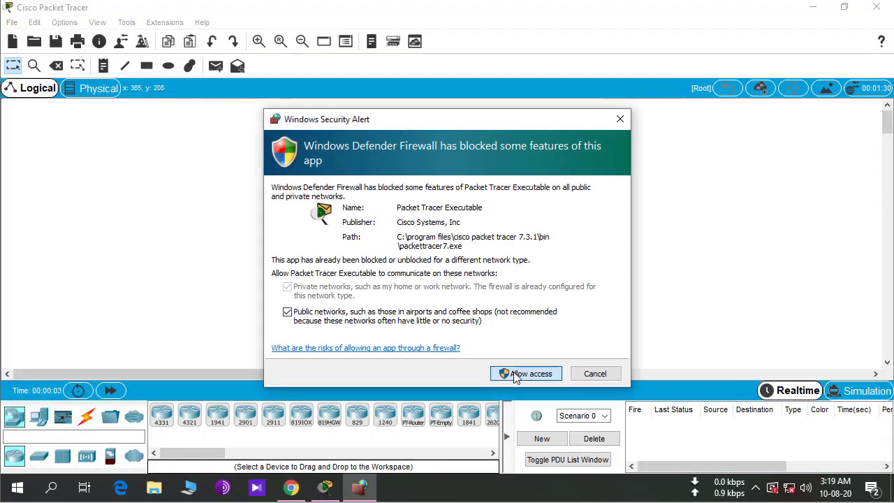
pyautogui.click(514, 374)
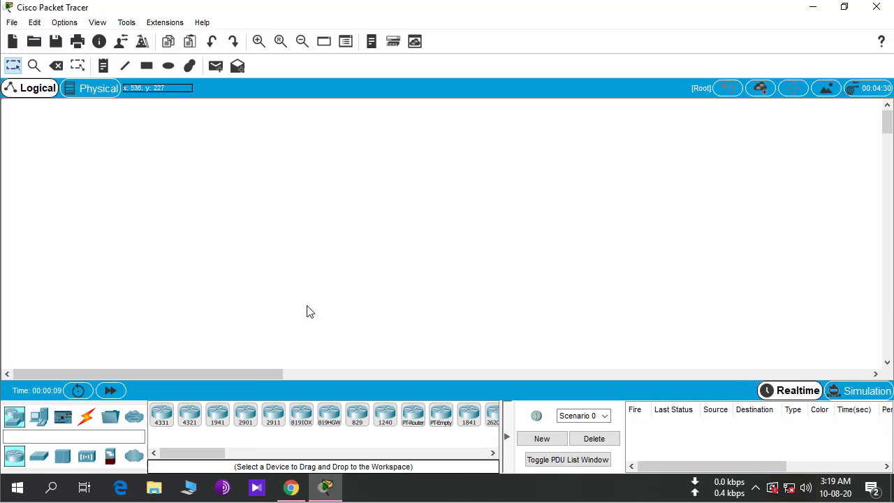
# Place two PCs, PC0 and PC1 side by side, from End Devices onto the workspace
pyautogui.click(40, 420)
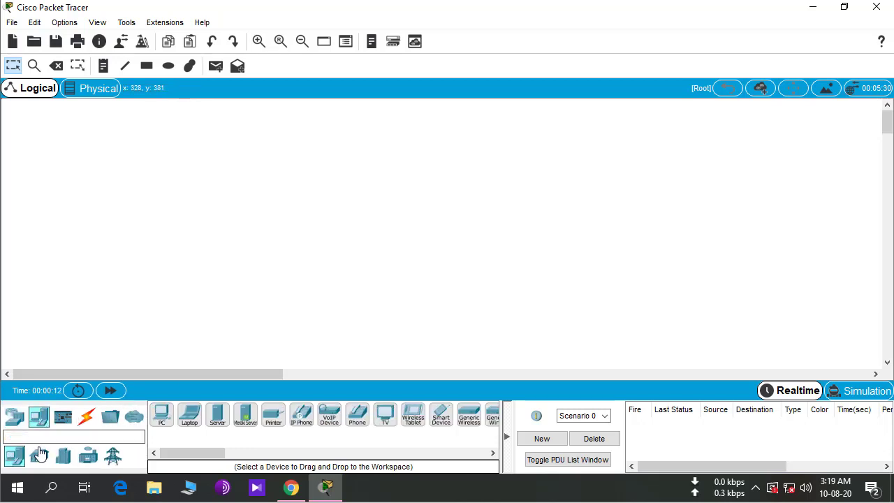
pyautogui.click(162, 416)
pyautogui.click(256, 288)
pyautogui.click(161, 416)
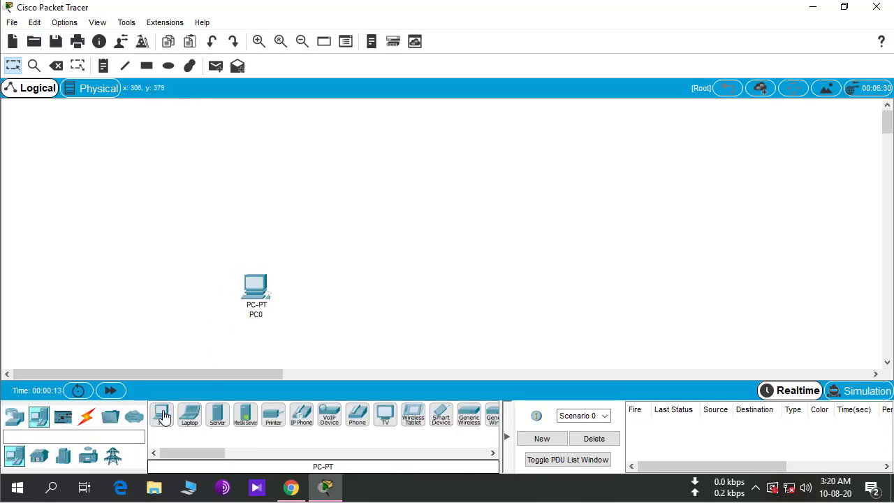
pyautogui.click(368, 299)
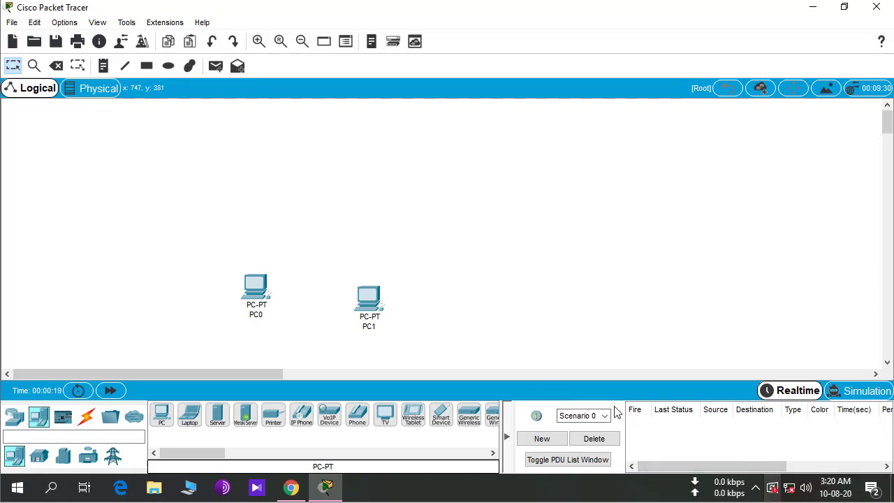
# Quit Packet Tracer without saving the two-PC workspace
pyautogui.click(875, 8)
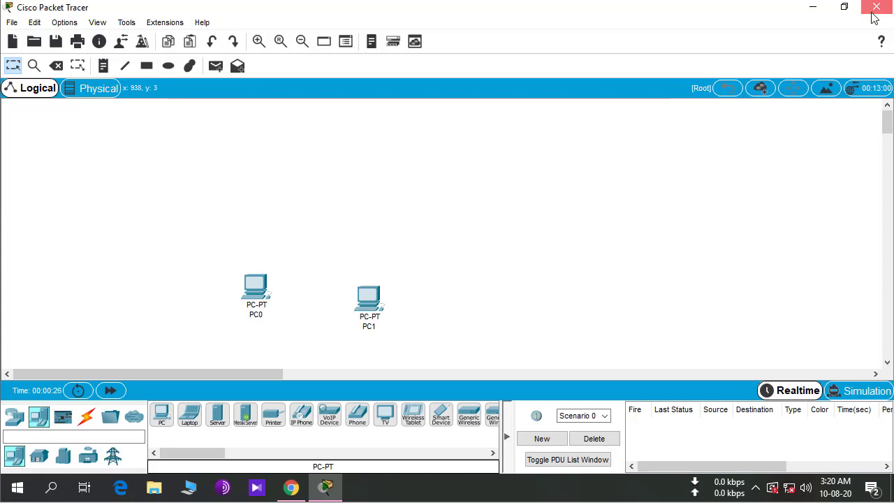
pyautogui.click(442, 253)
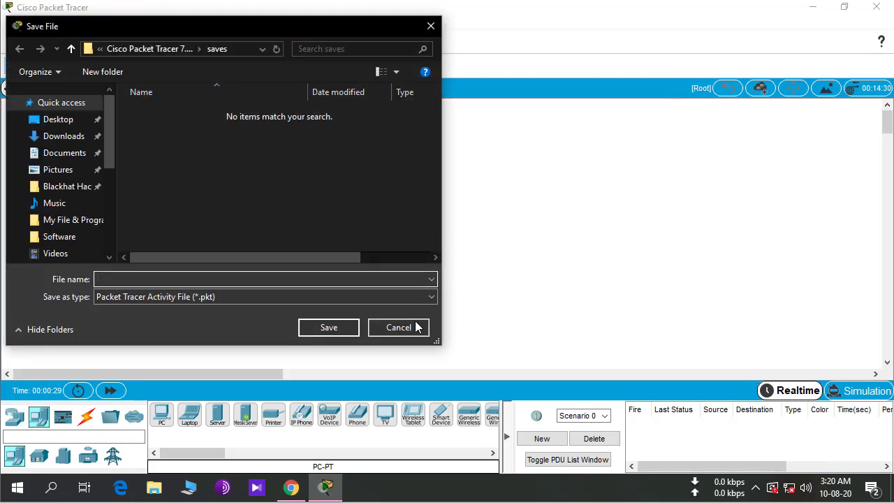
pyautogui.click(415, 326)
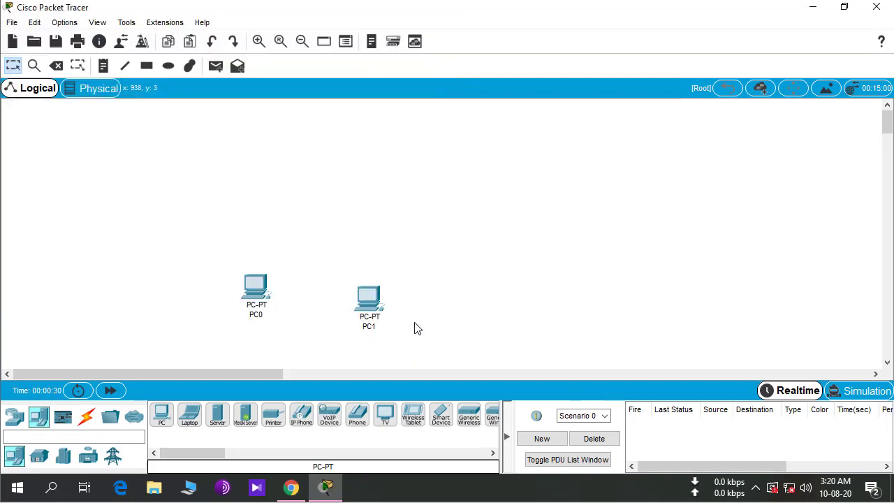
pyautogui.click(874, 13)
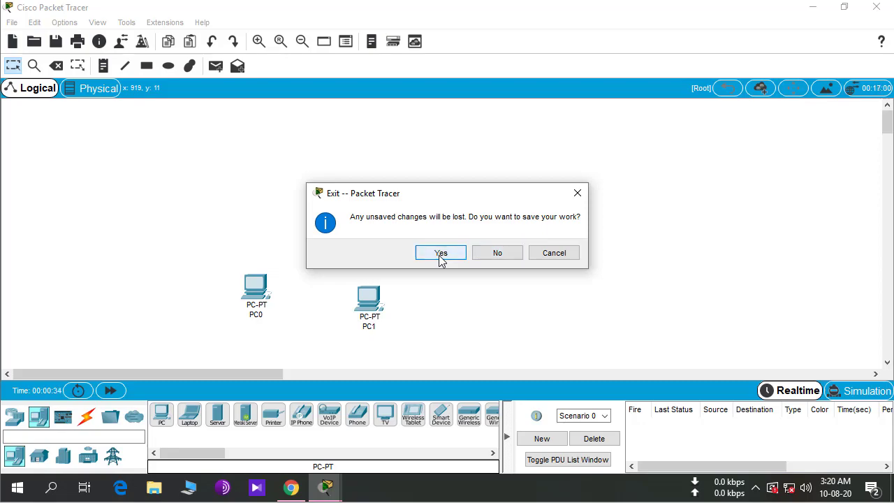
pyautogui.click(499, 258)
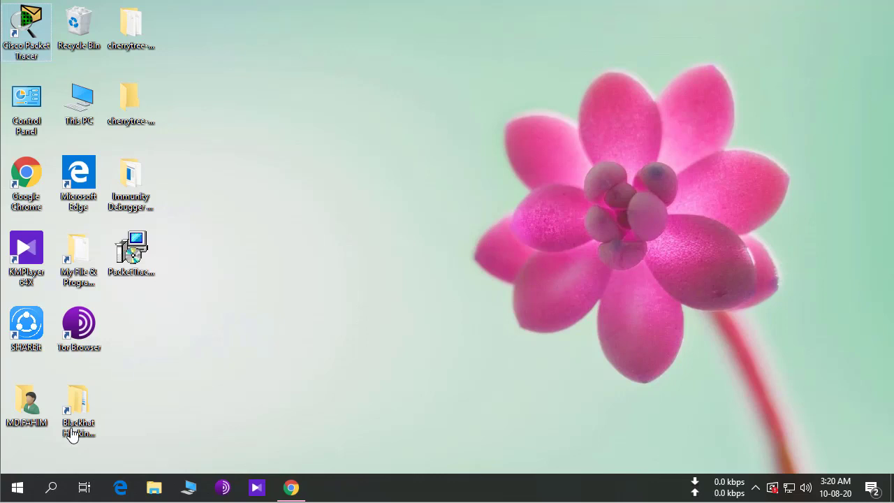
# Search the Start menu for 'firewall' and open Windows Defender Firewall with Advanced Security
pyautogui.click(20, 488)
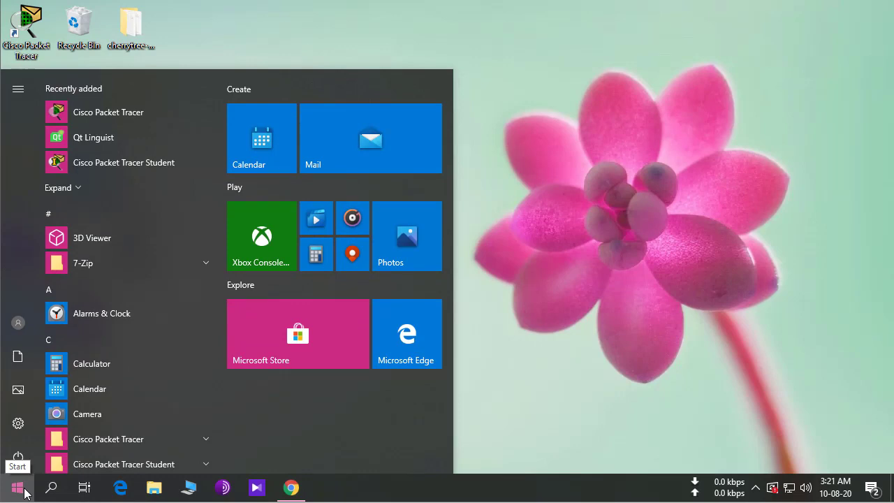
pyautogui.write('f')
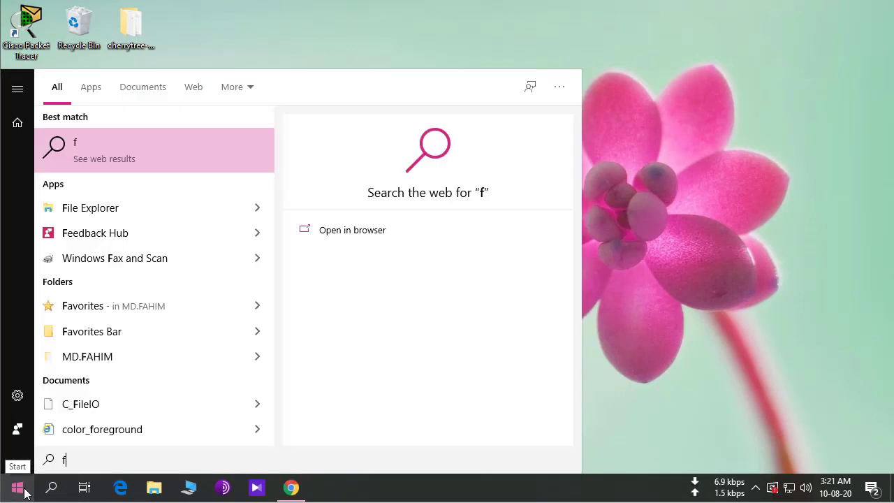
pyautogui.write('ir')
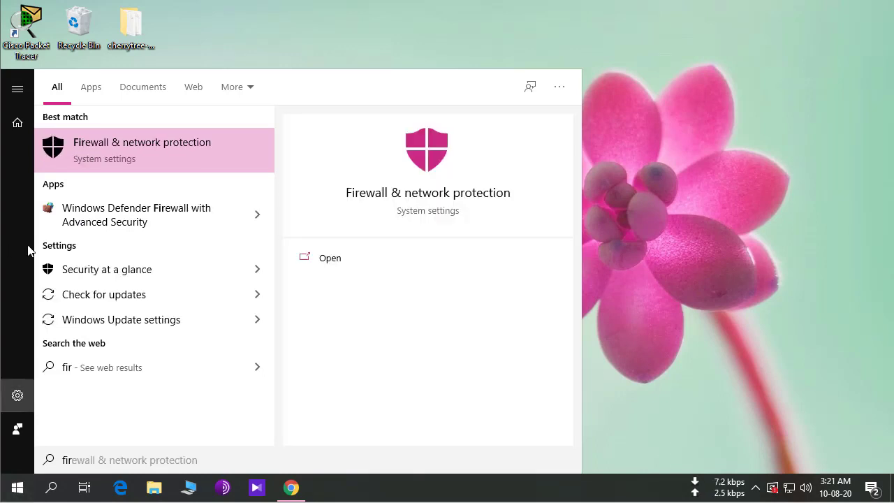
pyautogui.write('ew')
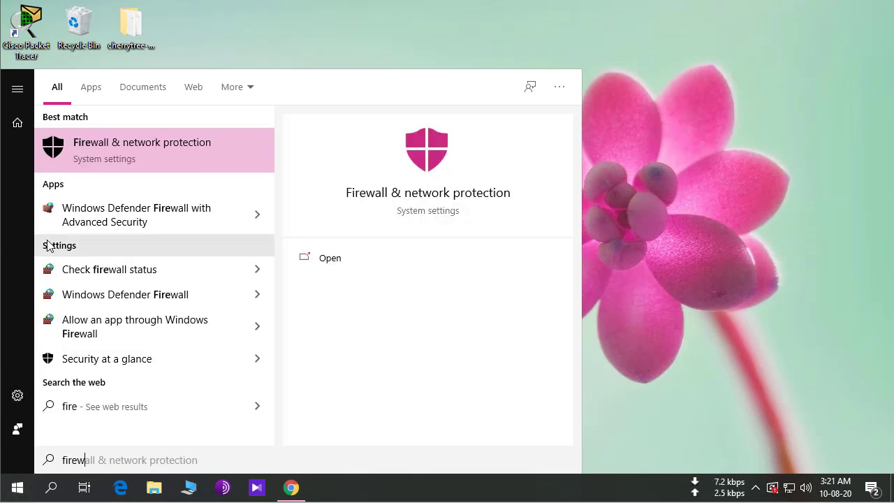
pyautogui.write('all')
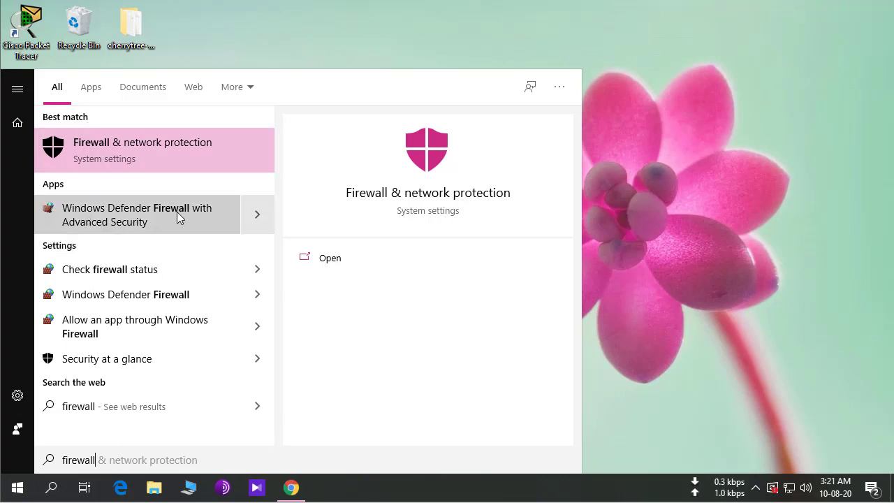
pyautogui.click(143, 228)
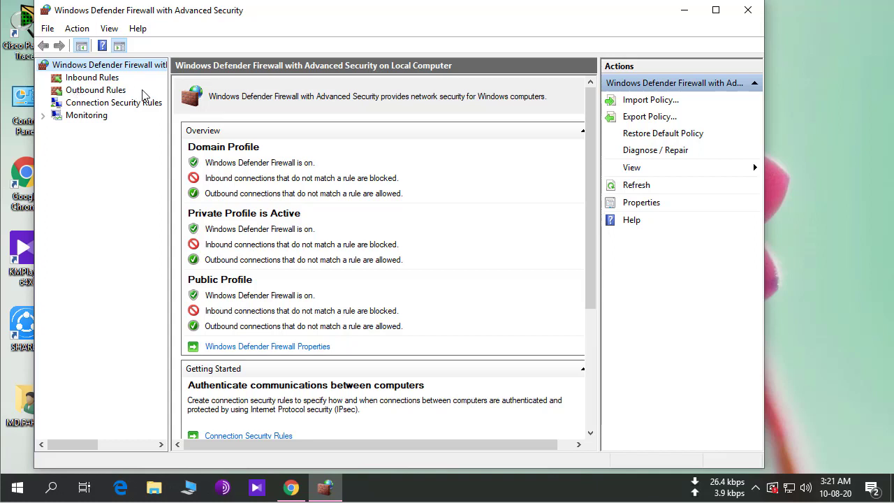
# Drag the firewall window to the right and display its Outbound Rules list
pyautogui.moveTo(345, 16); pyautogui.dragTo(468, 21)
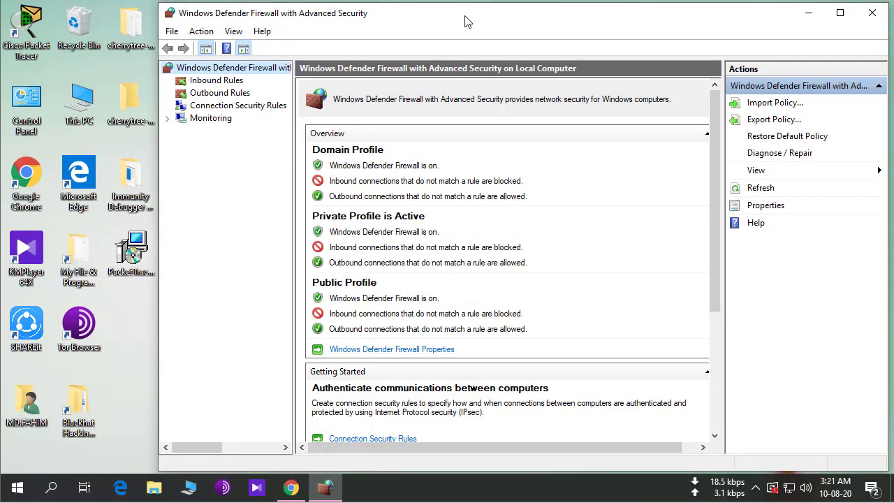
pyautogui.click(215, 99)
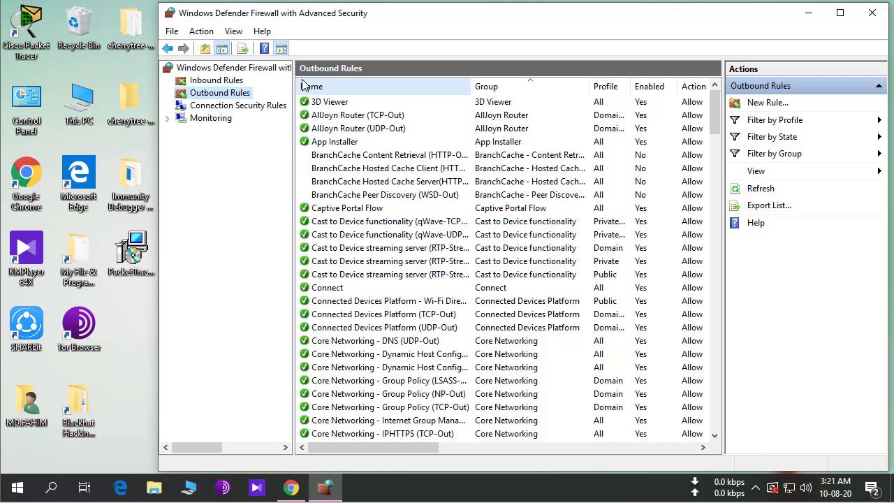
# Start a new outbound rule that applies to a program, and browse for its executable
pyautogui.click(746, 111)
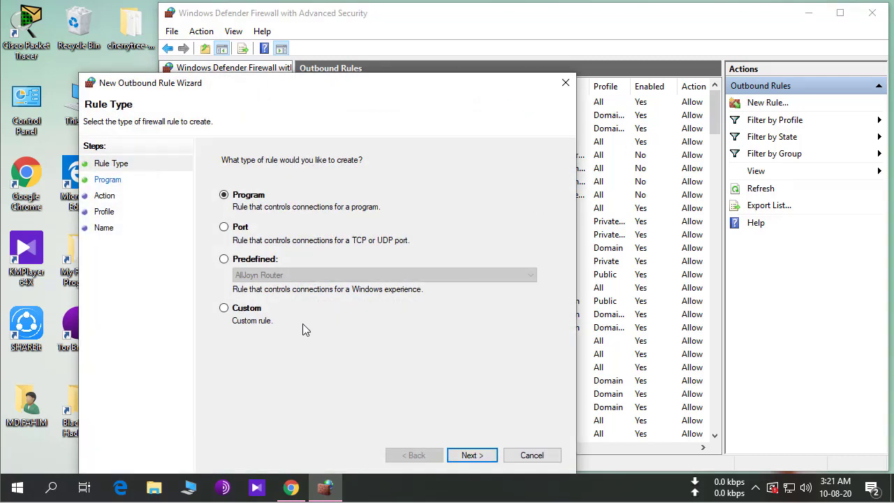
pyautogui.click(472, 456)
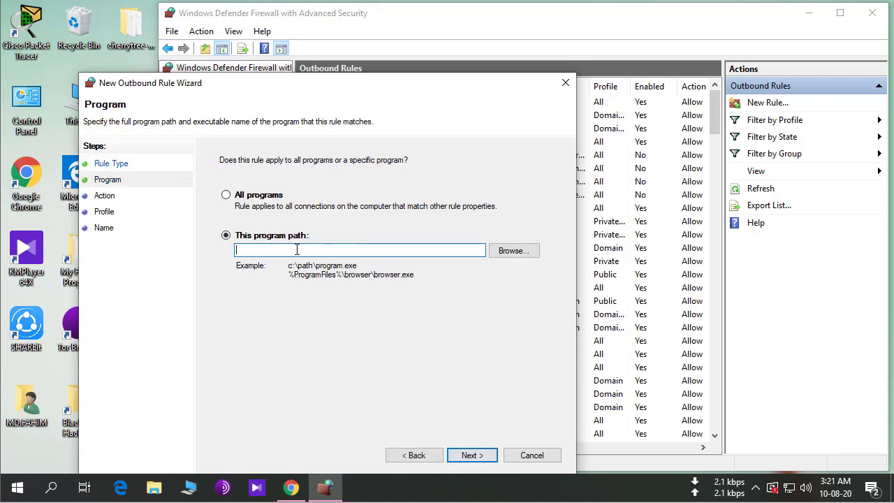
pyautogui.click(524, 253)
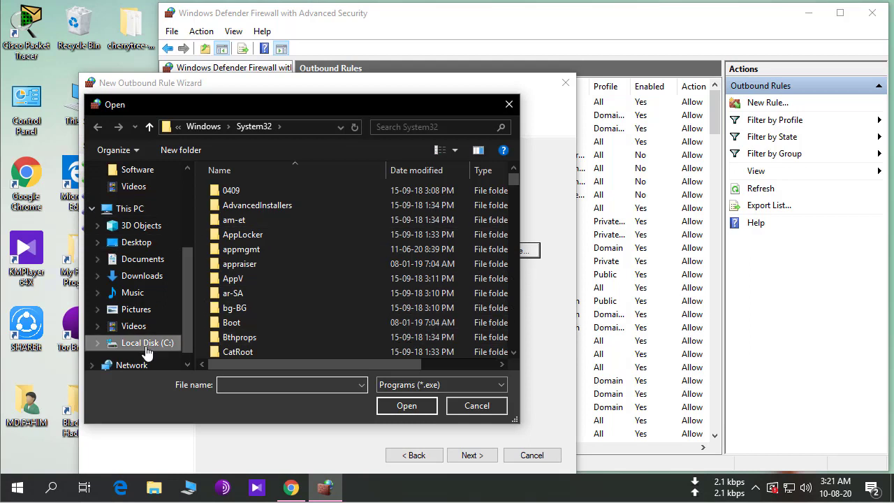
# Select PacketTracer7 in C:\Program Files\Cisco Packet Tracer 7.3.1\bin
pyautogui.click(137, 342)
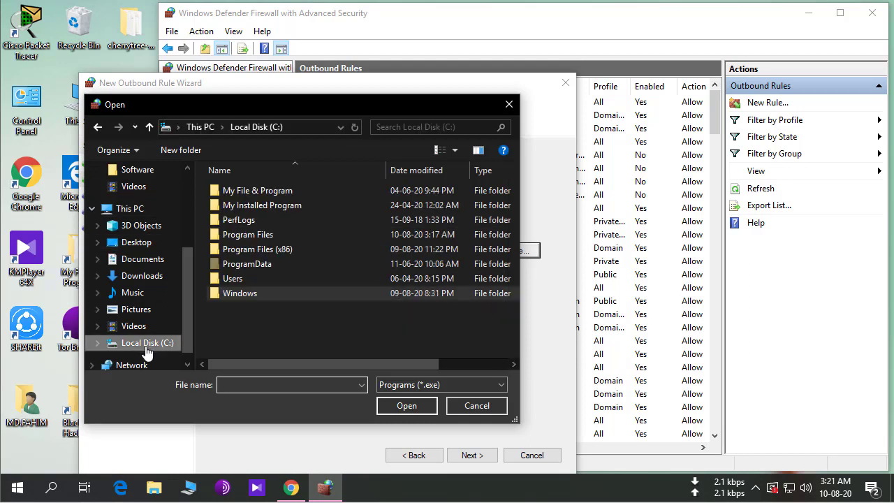
pyautogui.doubleClick(259, 249)
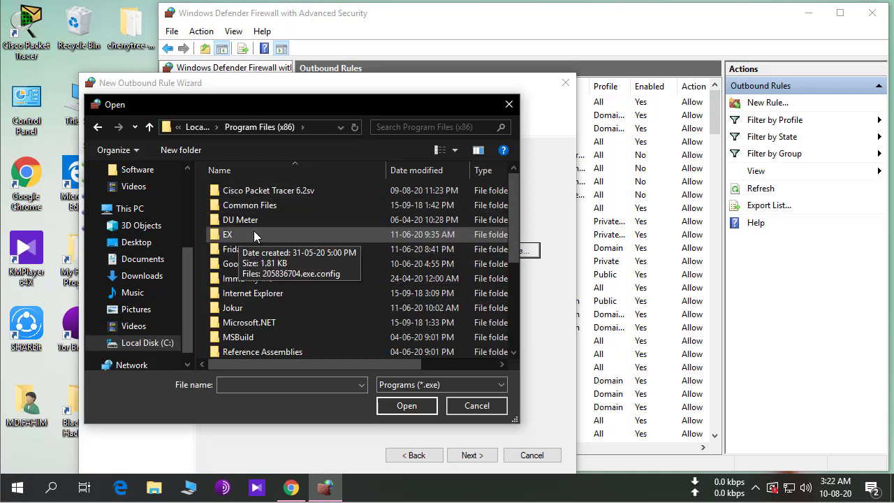
pyautogui.scroll(-2, 253, 231)
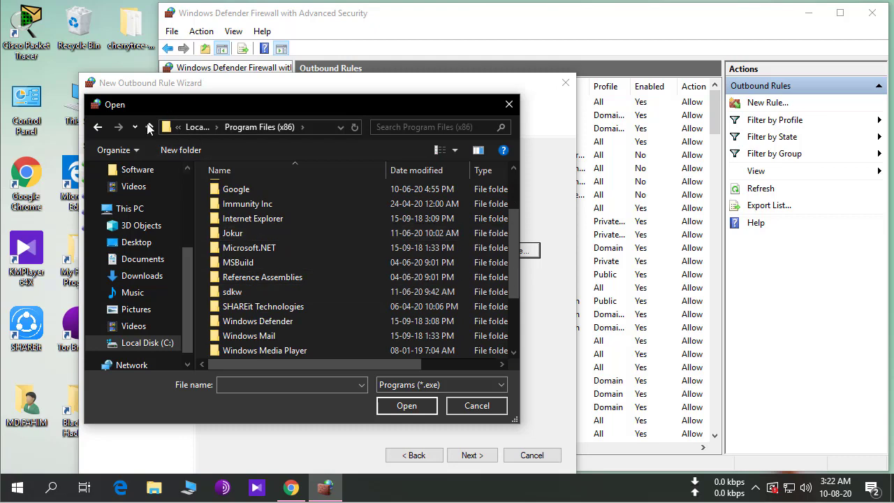
pyautogui.click(148, 128)
pyautogui.doubleClick(231, 235)
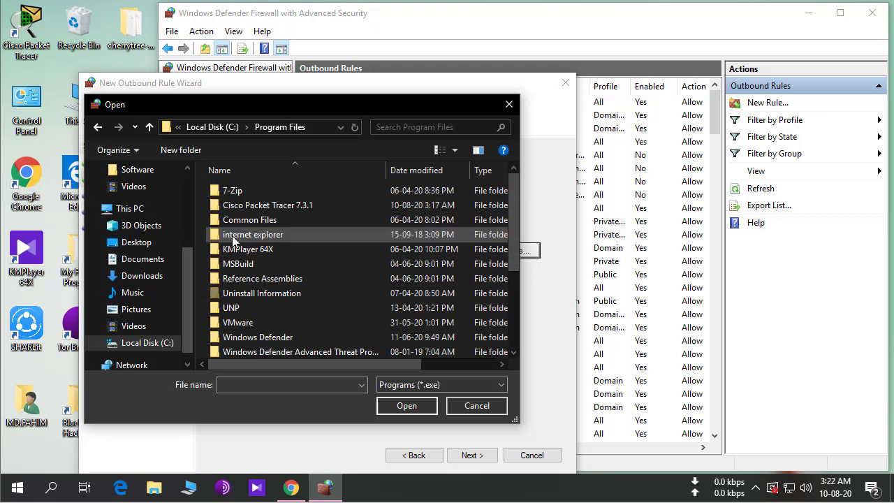
pyautogui.doubleClick(289, 206)
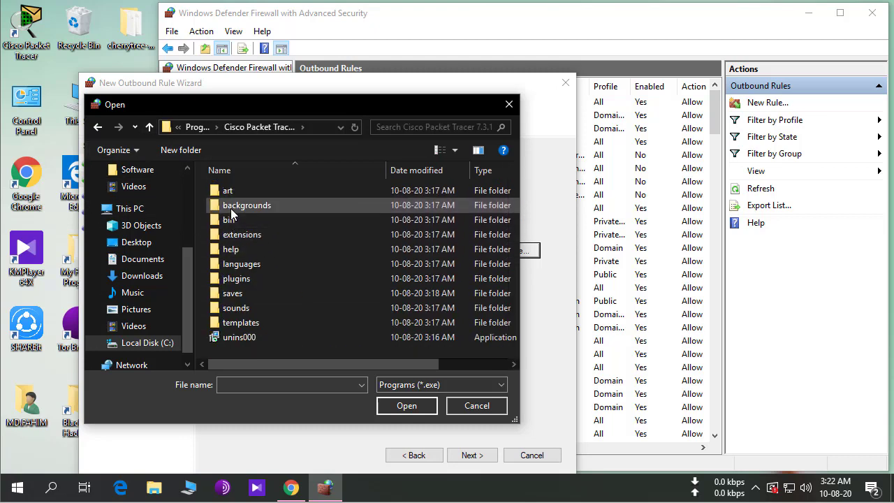
pyautogui.doubleClick(228, 220)
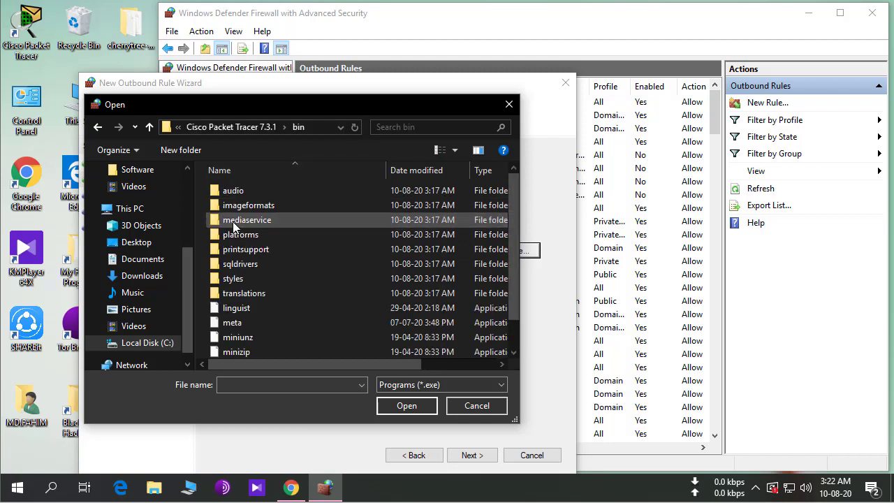
pyautogui.scroll(-1, 289, 276)
pyautogui.click(249, 336)
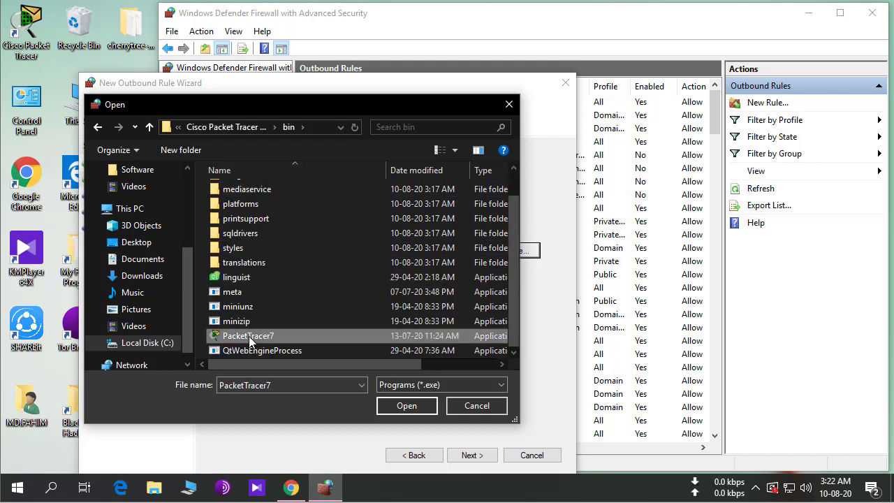
# Finish a rule named Packet-tracr-7.3.1 blocking PacketTracer7.exe on Domain, Private and Public profiles
pyautogui.click(407, 405)
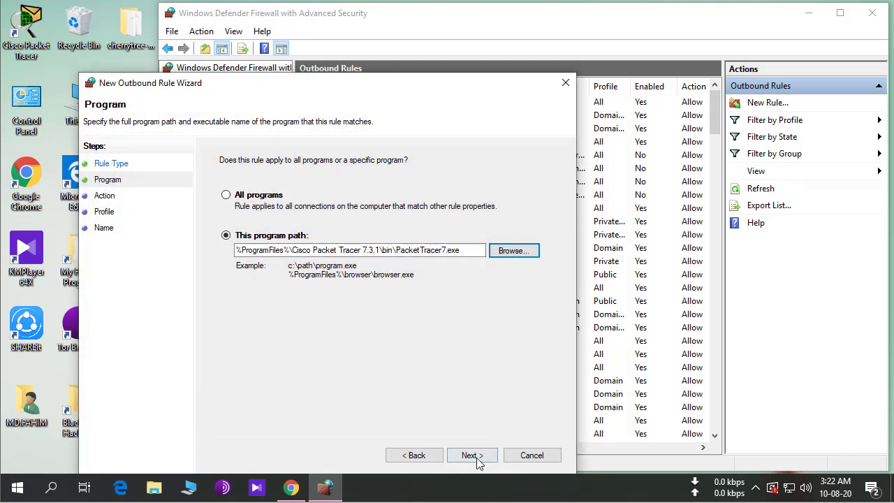
pyautogui.click(472, 455)
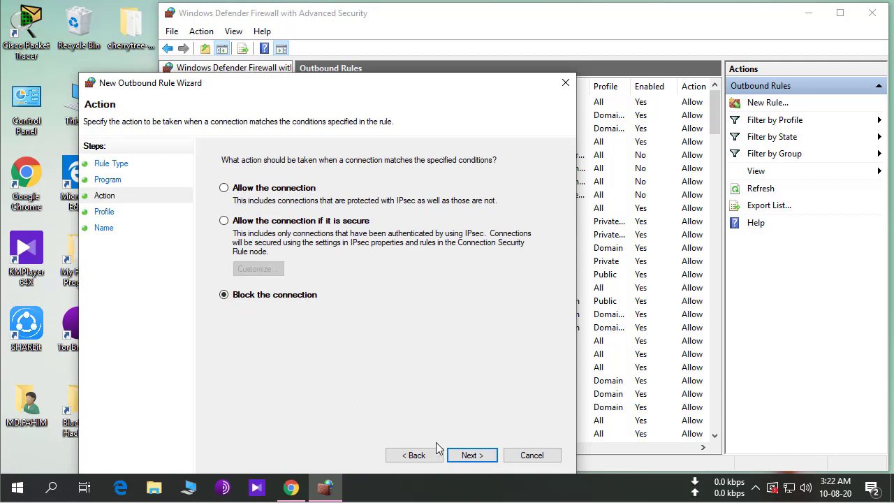
pyautogui.click(484, 459)
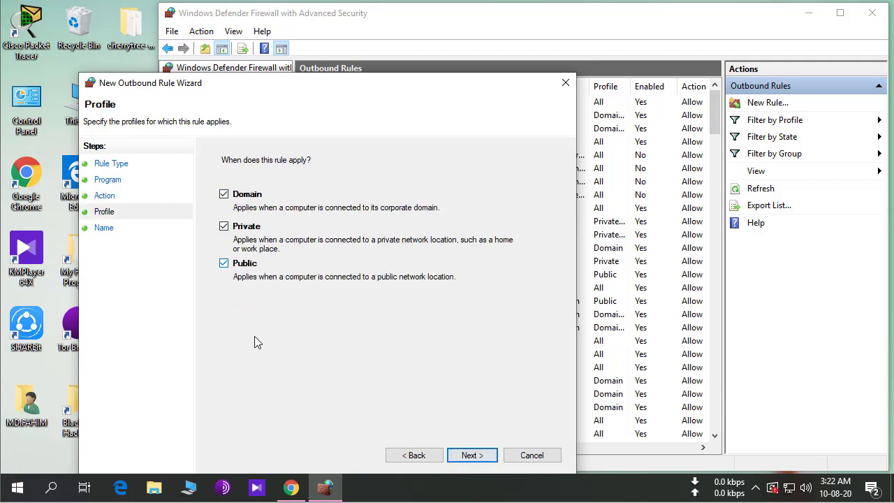
pyautogui.click(481, 459)
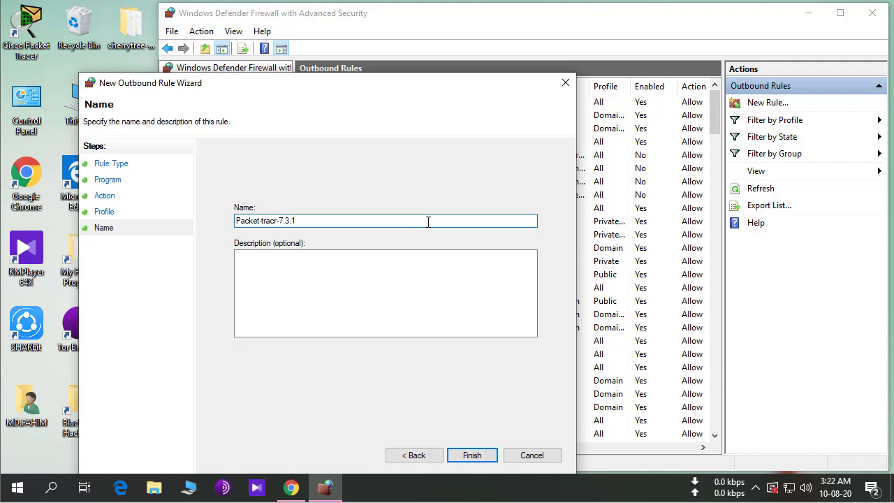
pyautogui.click(482, 458)
pyautogui.moveTo(737, 25); pyautogui.dragTo(693, 27)
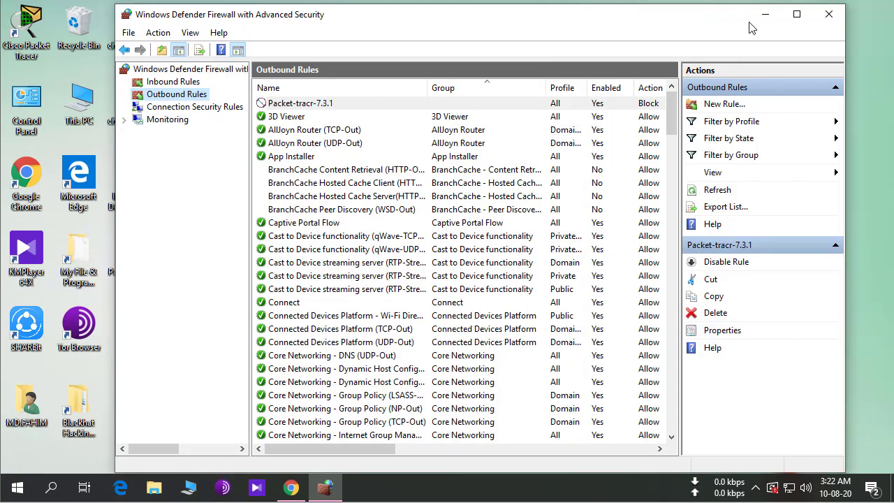
# Close the firewall console and relaunch Cisco Packet Tracer from its desktop shortcut
pyautogui.click(825, 16)
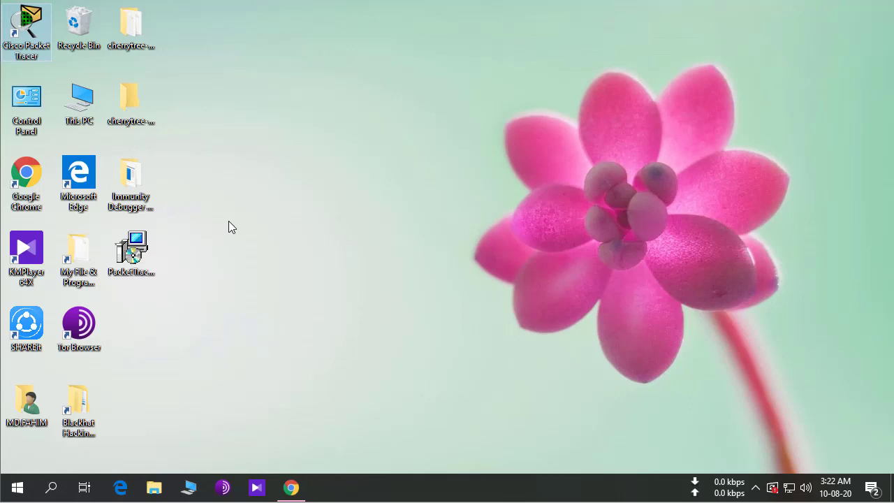
pyautogui.doubleClick(14, 32)
pyautogui.doubleClick(28, 26)
pyautogui.doubleClick(18, 23)
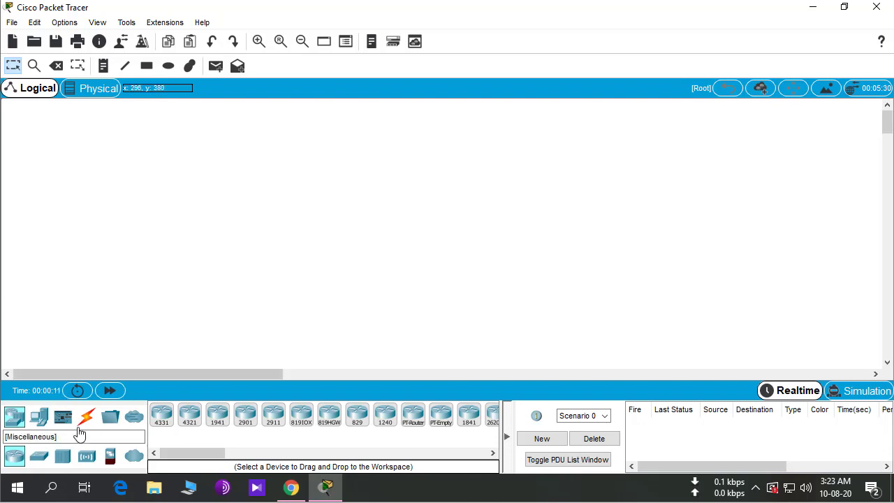
# Add a PC and connect PC0 FastEthernet0 to Laptop0 FastEthernet0 with a copper straight-through cable
pyautogui.click(39, 416)
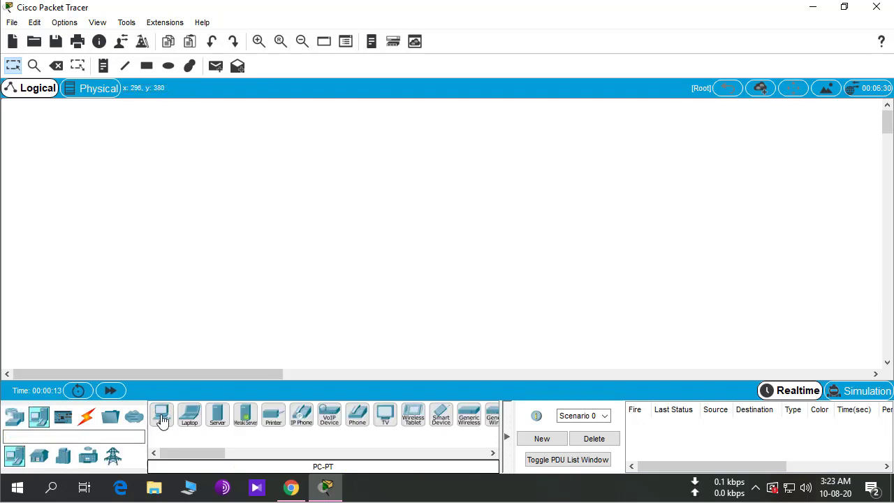
pyautogui.moveTo(162, 416); pyautogui.dragTo(254, 263)
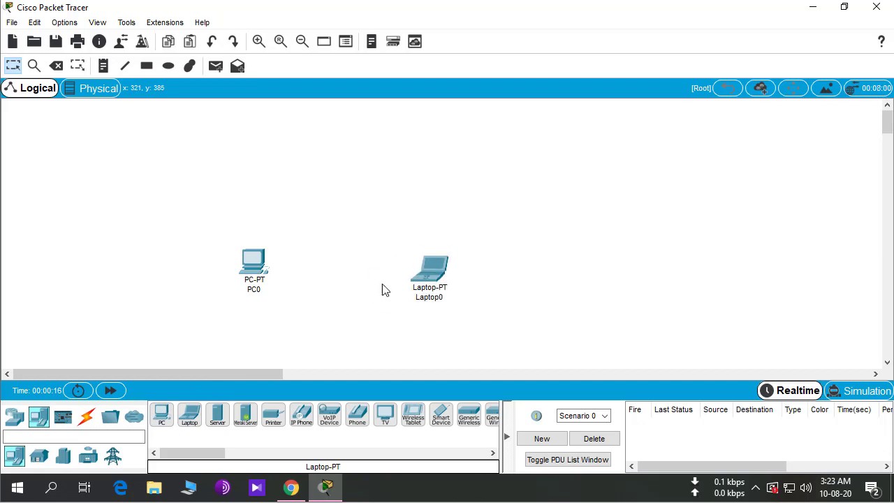
pyautogui.click(87, 417)
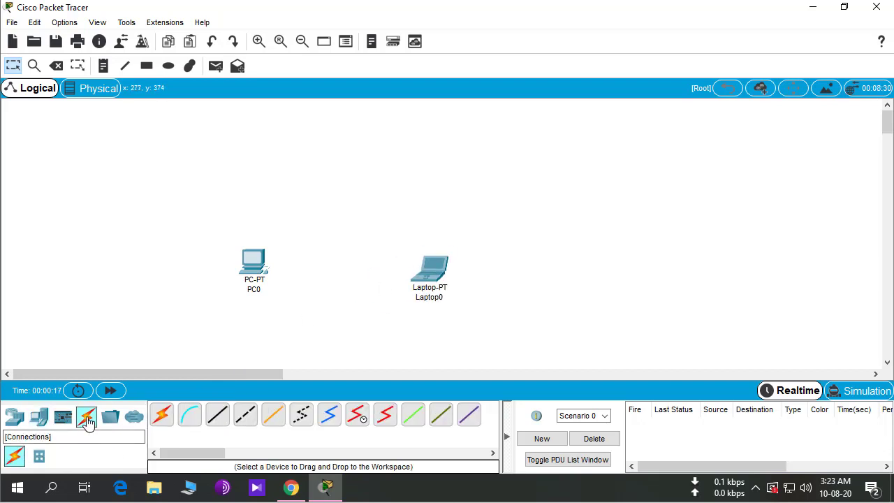
pyautogui.click(217, 415)
pyautogui.click(253, 262)
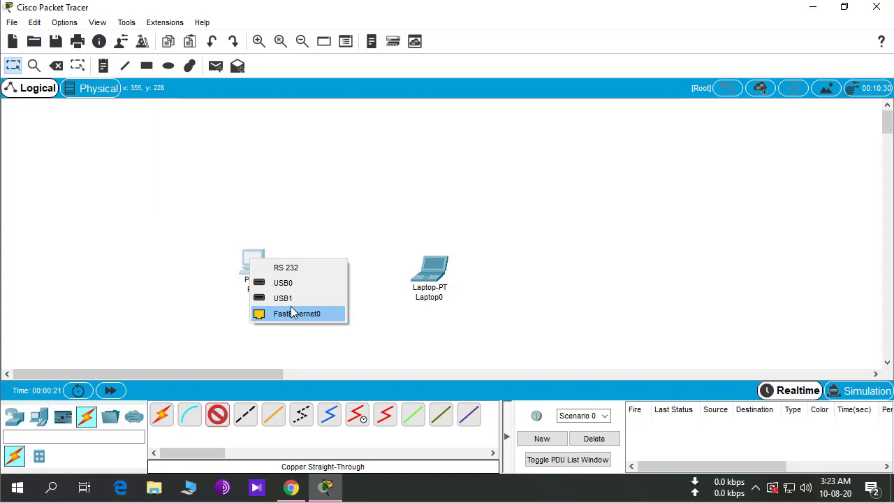
pyautogui.click(291, 314)
pyautogui.click(429, 269)
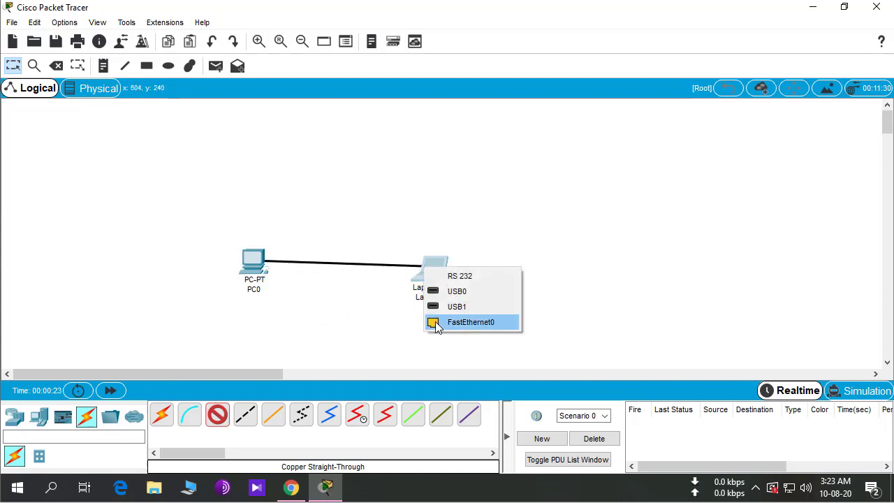
pyautogui.click(436, 323)
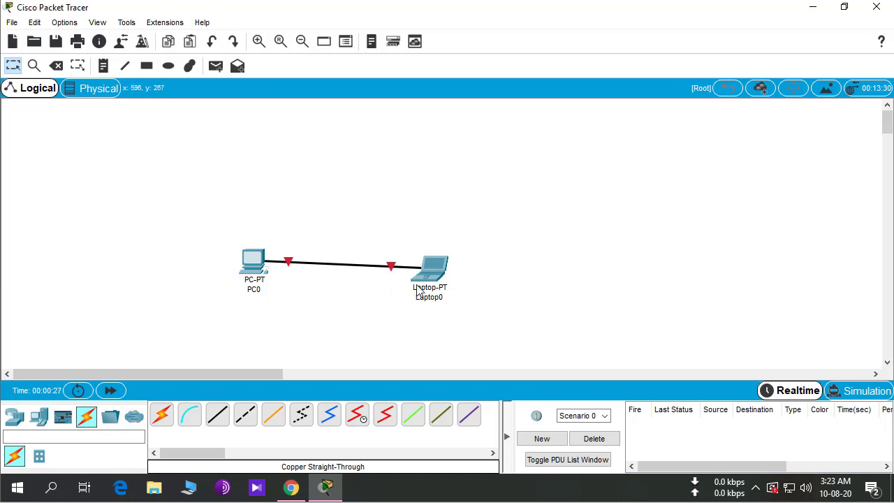
# Select PC0 and Laptop0 together and move them toward the upper left
pyautogui.moveTo(230, 211); pyautogui.dragTo(455, 320)
pyautogui.click(344, 303)
pyautogui.moveTo(367, 296); pyautogui.dragTo(266, 301)
pyautogui.moveTo(223, 196); pyautogui.dragTo(497, 335)
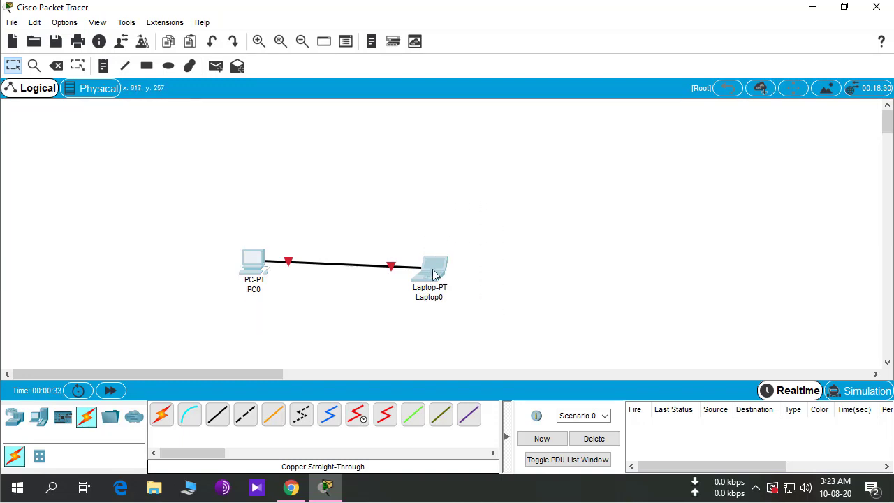
pyautogui.moveTo(431, 273); pyautogui.dragTo(239, 238)
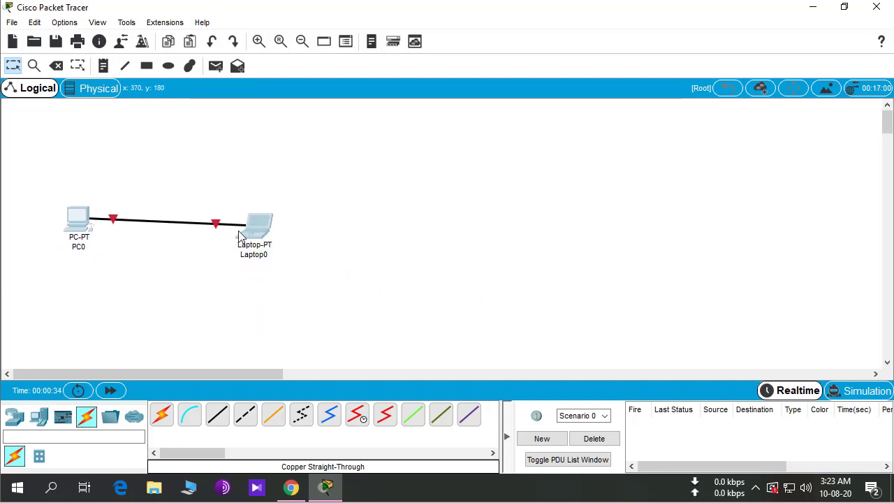
# In Preferences, toggle the device model and device name labels off and back on, then close Preferences
pyautogui.click(65, 23)
pyautogui.click(106, 38)
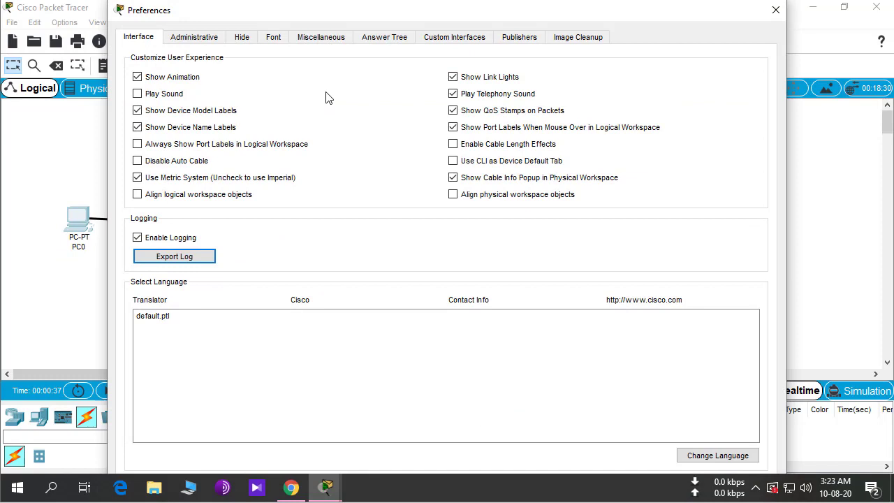
pyautogui.moveTo(405, 20); pyautogui.dragTo(633, 30)
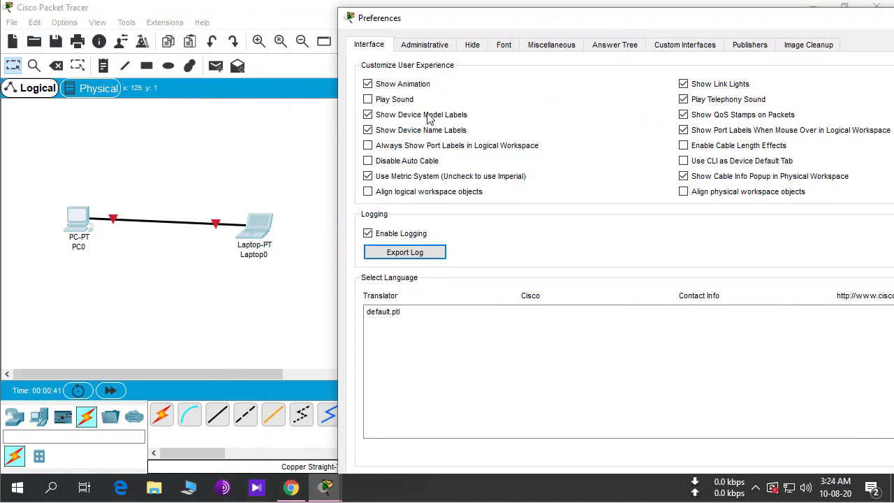
pyautogui.click(368, 115)
pyautogui.click(368, 116)
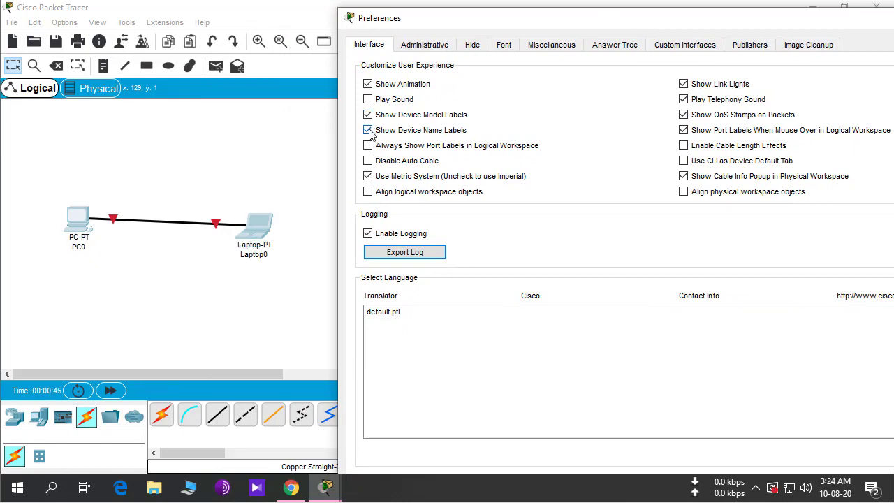
pyautogui.click(368, 131)
pyautogui.click(368, 131)
pyautogui.moveTo(664, 20); pyautogui.dragTo(459, 12)
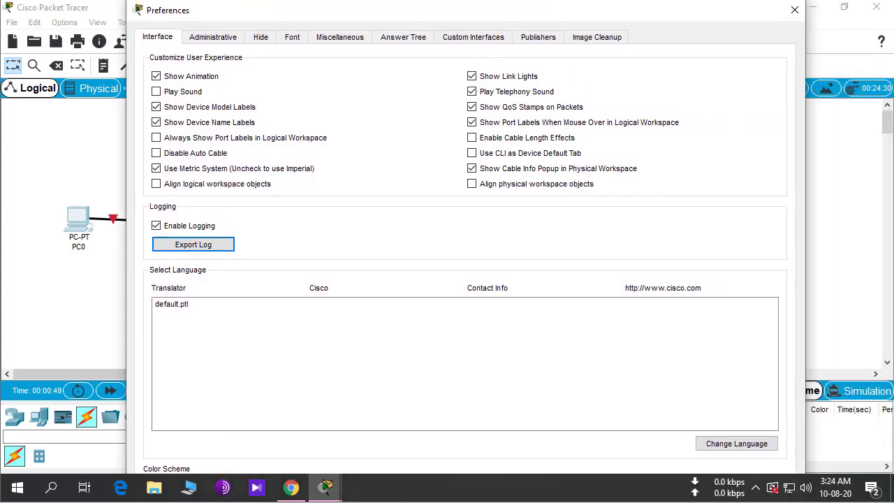
pyautogui.click(794, 10)
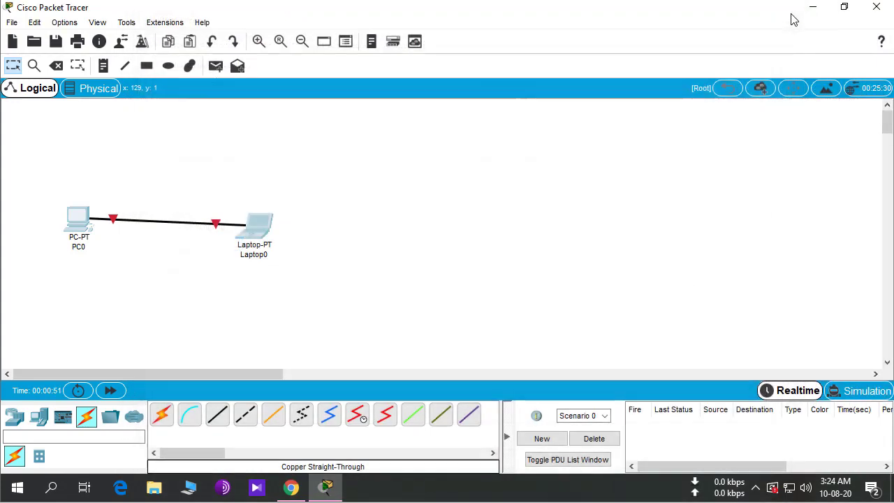